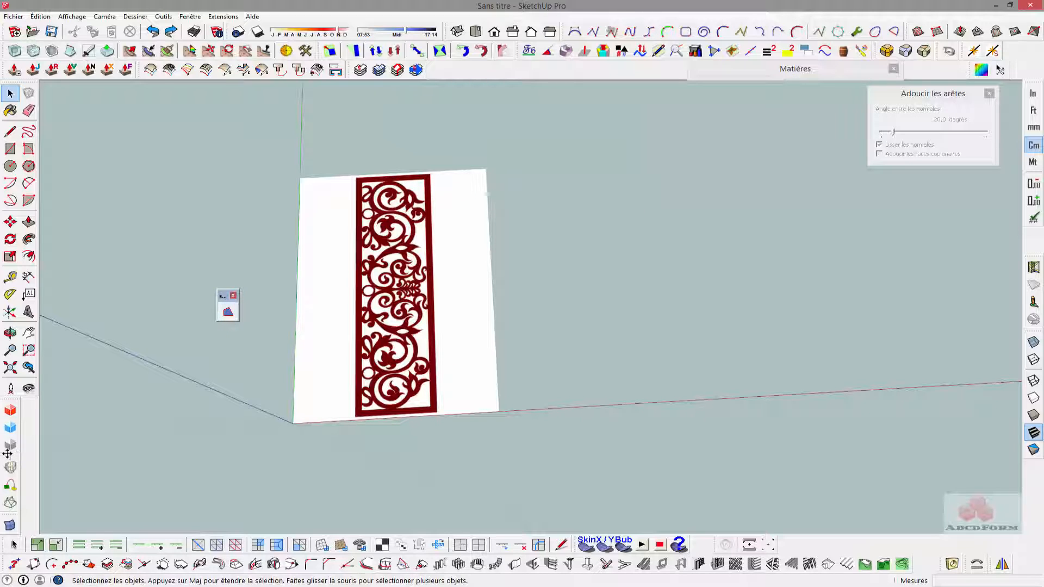
Step: Search the SketchUcation Plugin Store for "make face" and find the S4U Make Face entry, then close the store
{"action": "left_click", "coordinate": [9, 413]}
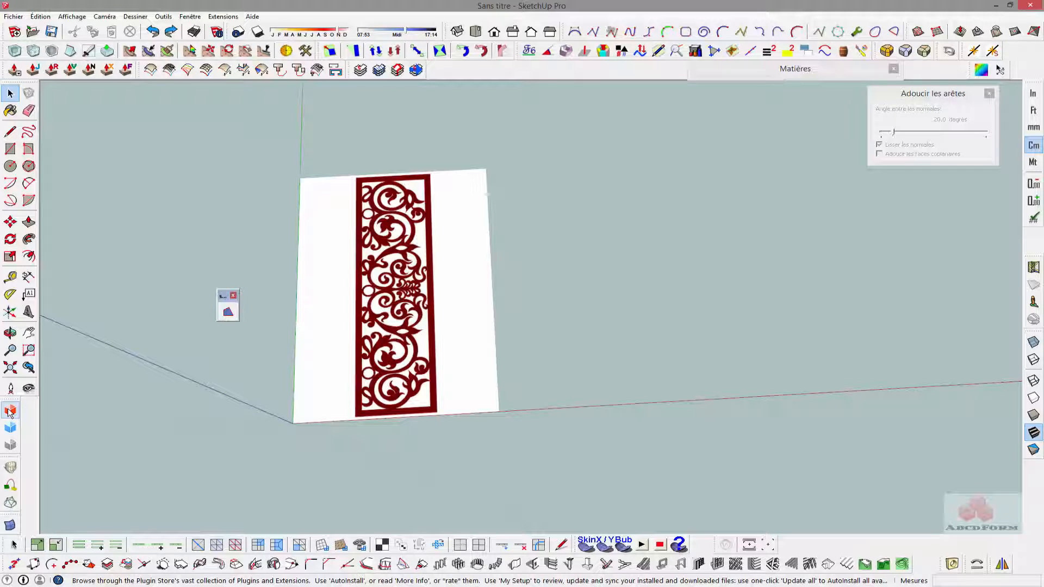
{"action": "left_click", "coordinate": [10, 411]}
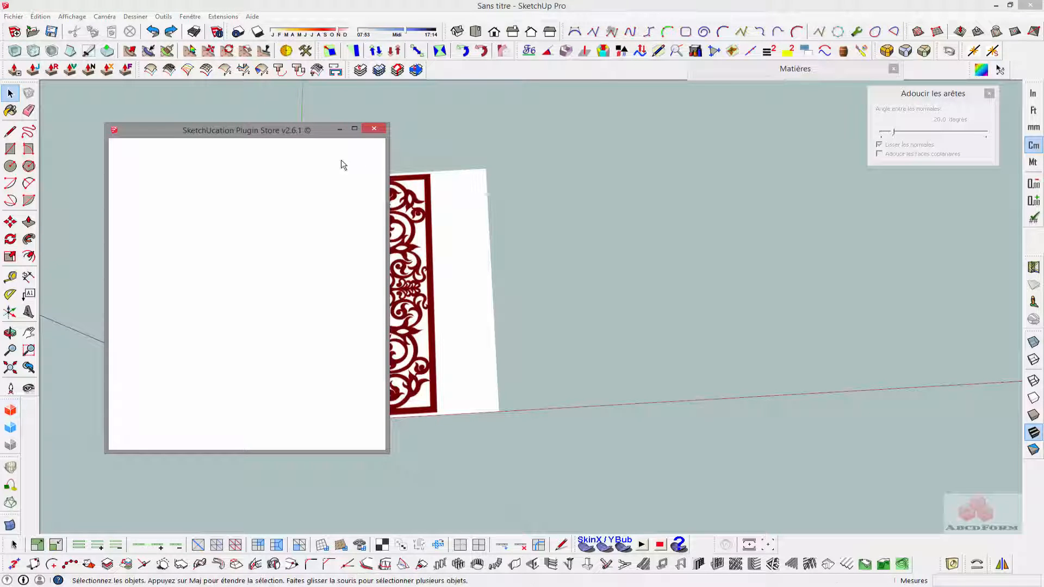
{"action": "left_click", "coordinate": [304, 154]}
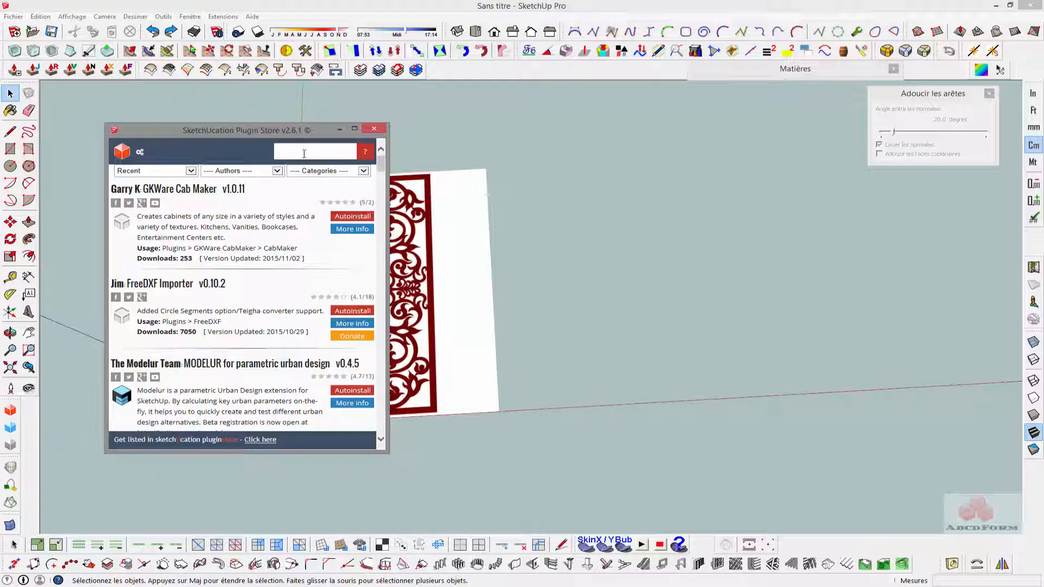
{"action": "type", "text": "make face"}
{"action": "key", "text": "Return"}
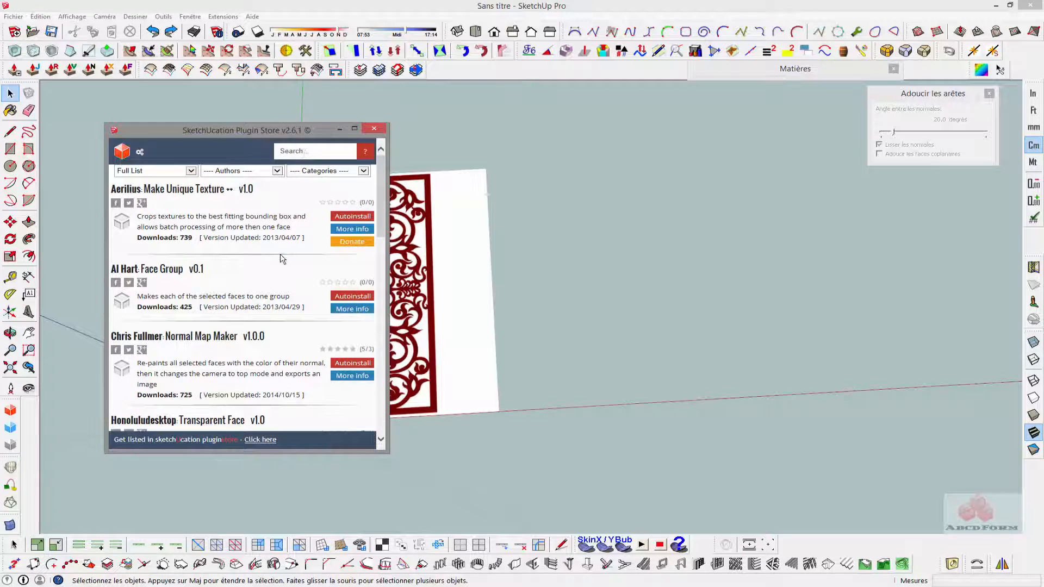
{"action": "scroll", "coordinate": [283, 261], "scroll_direction": "down", "scroll_amount": 5}
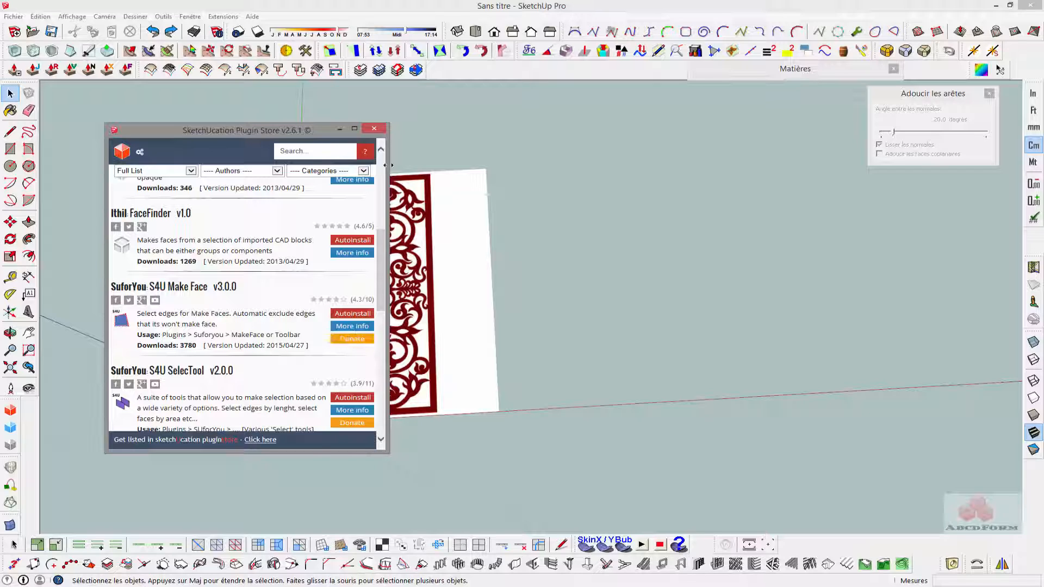
{"action": "left_click", "coordinate": [374, 128]}
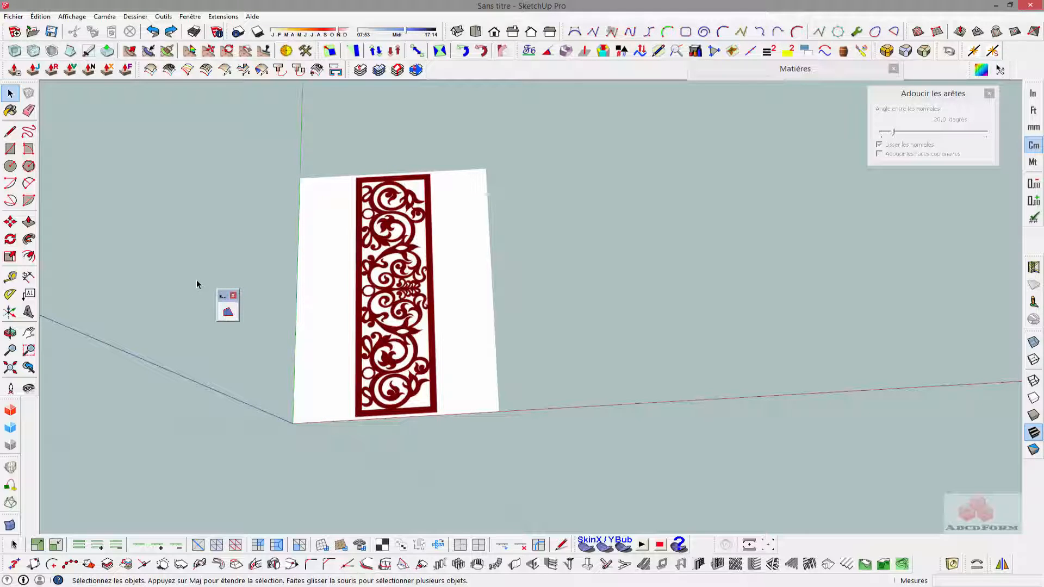
Step: Reposition the floating Make Face toolbar in the empty area beside the reference image
{"action": "left_click_drag", "start_coordinate": [224, 297], "coordinate": [822, 539]}
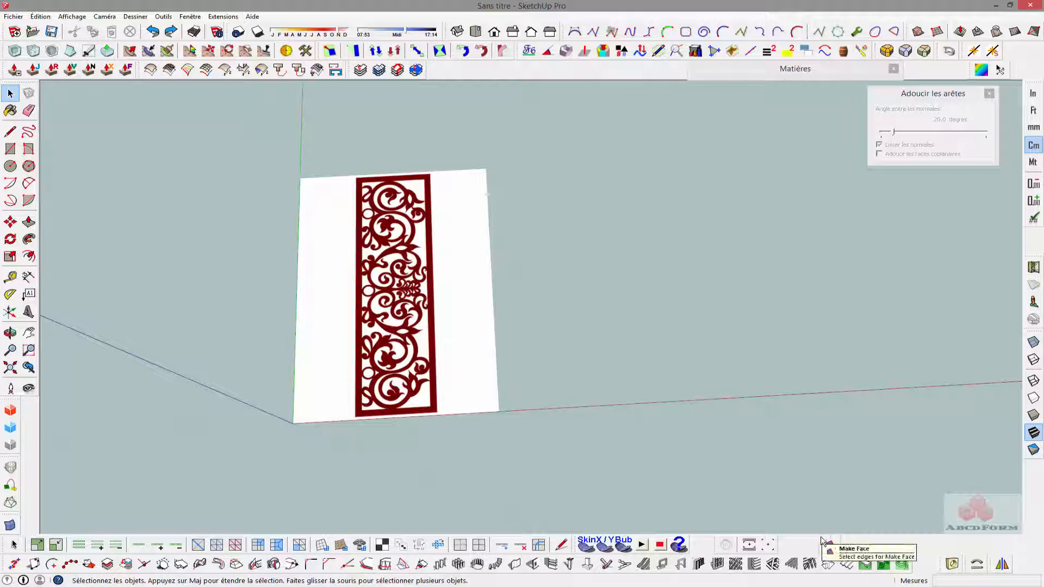
{"action": "left_click_drag", "start_coordinate": [818, 542], "coordinate": [176, 331]}
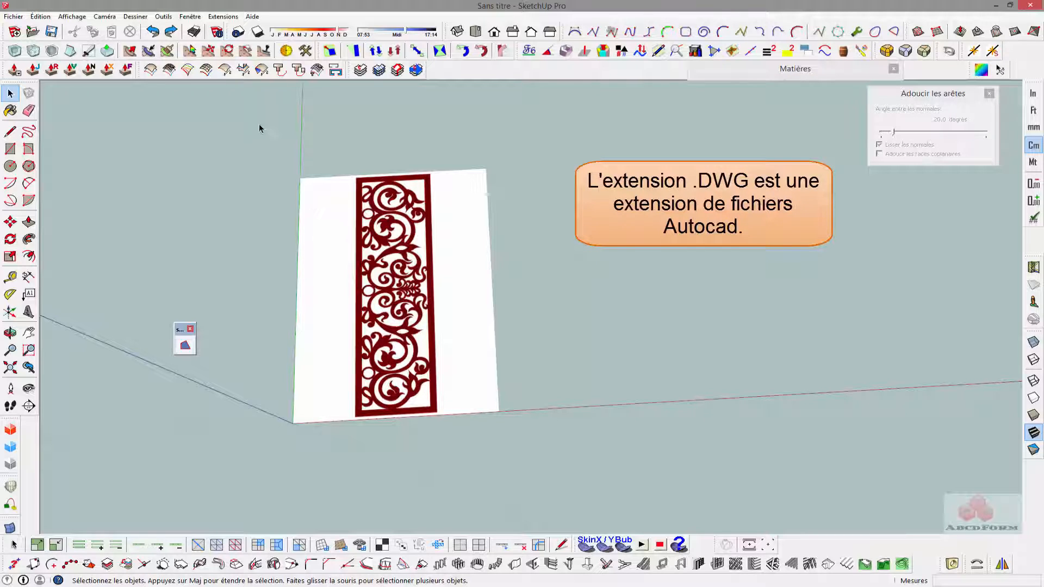
Step: Import cnc.dwg from the Tutos folder as an AutoCAD file and dismiss the import results
{"action": "left_click", "coordinate": [14, 17]}
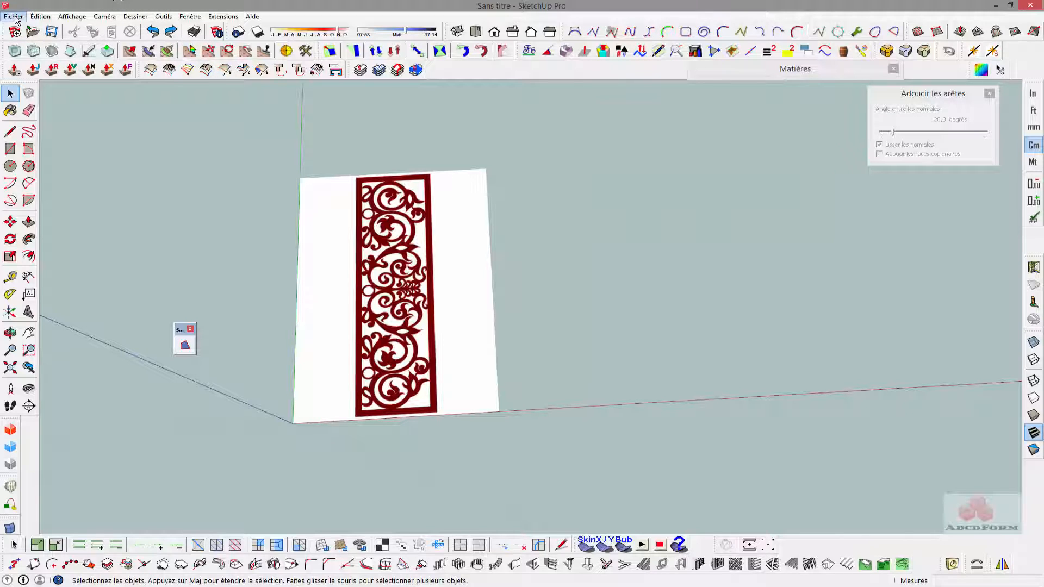
{"action": "left_click", "coordinate": [52, 162]}
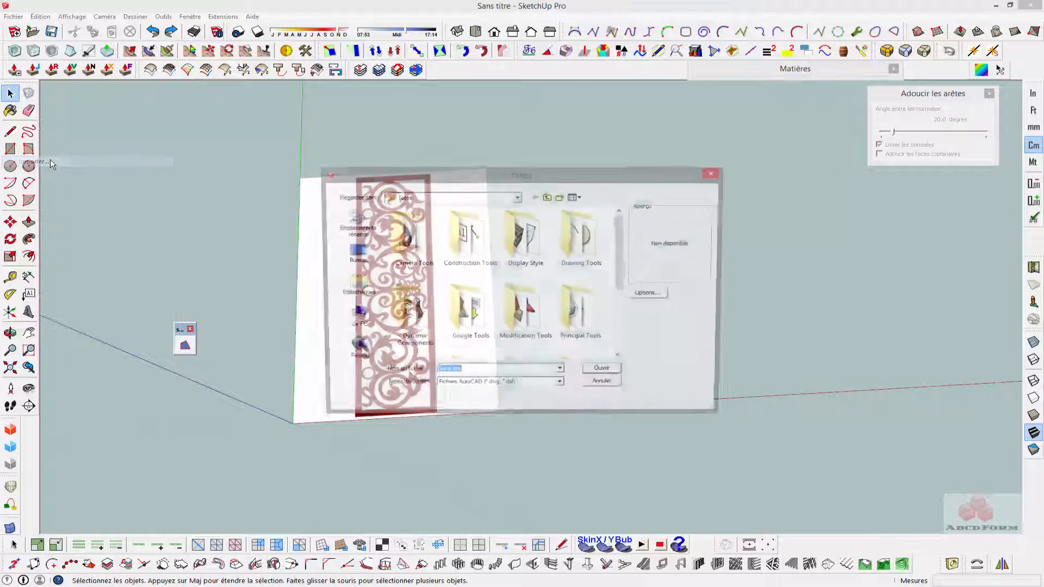
{"action": "left_click", "coordinate": [561, 386]}
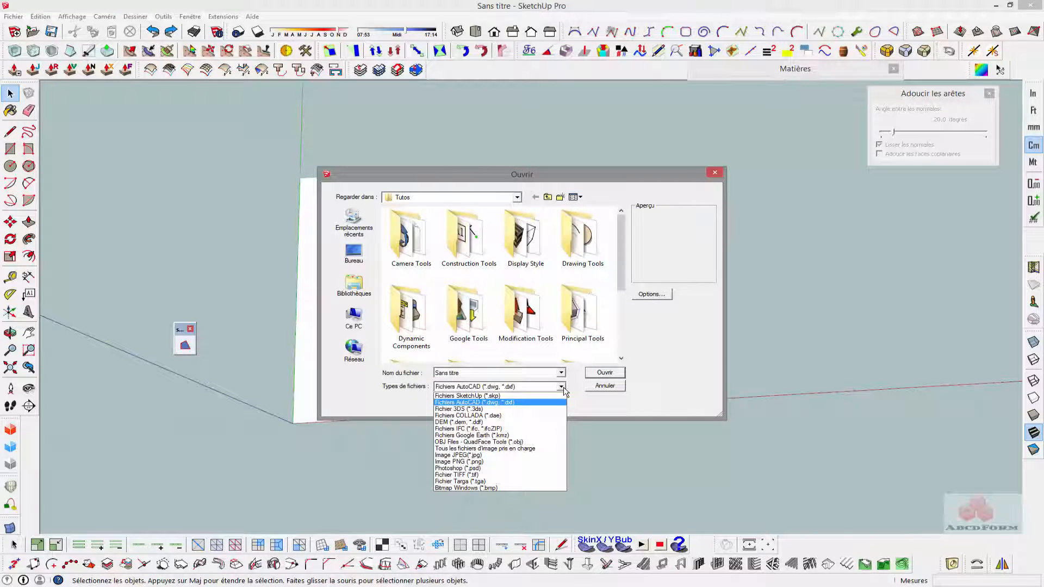
{"action": "left_click", "coordinate": [564, 390]}
{"action": "left_click_drag", "start_coordinate": [621, 252], "coordinate": [617, 326]}
{"action": "left_click", "coordinate": [467, 334]}
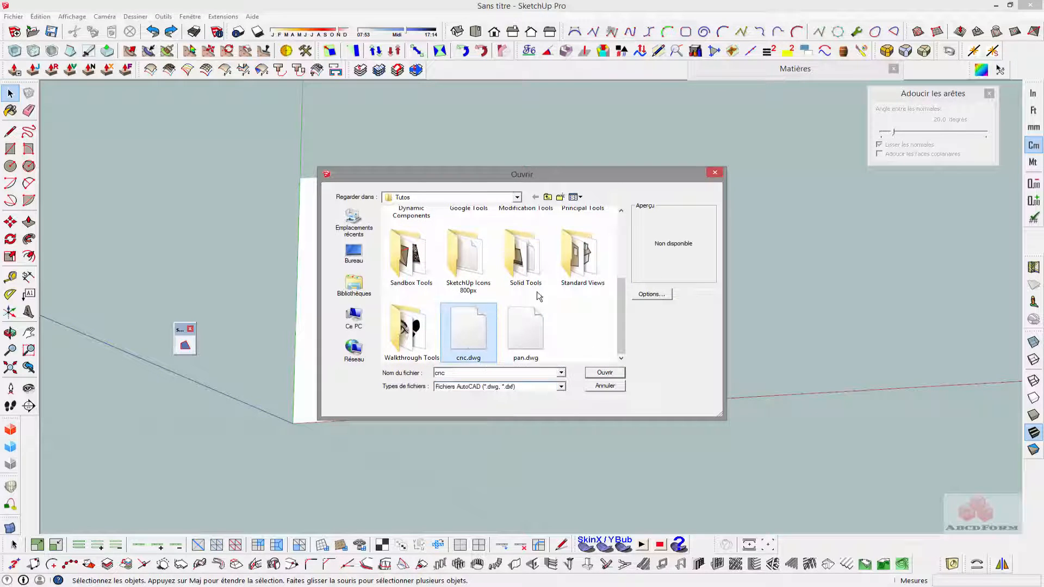
{"action": "left_click", "coordinate": [604, 373]}
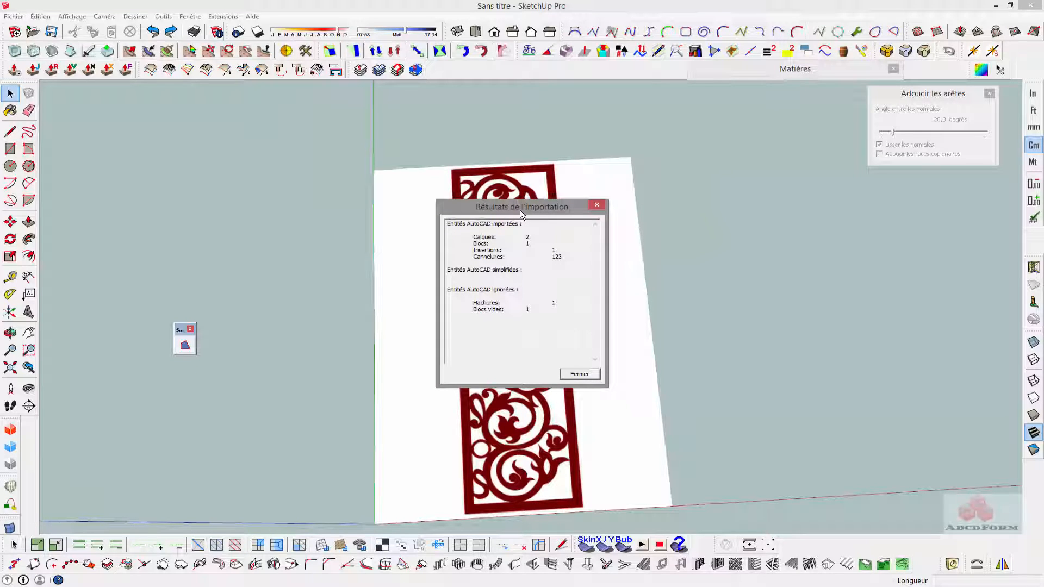
{"action": "left_click", "coordinate": [580, 374]}
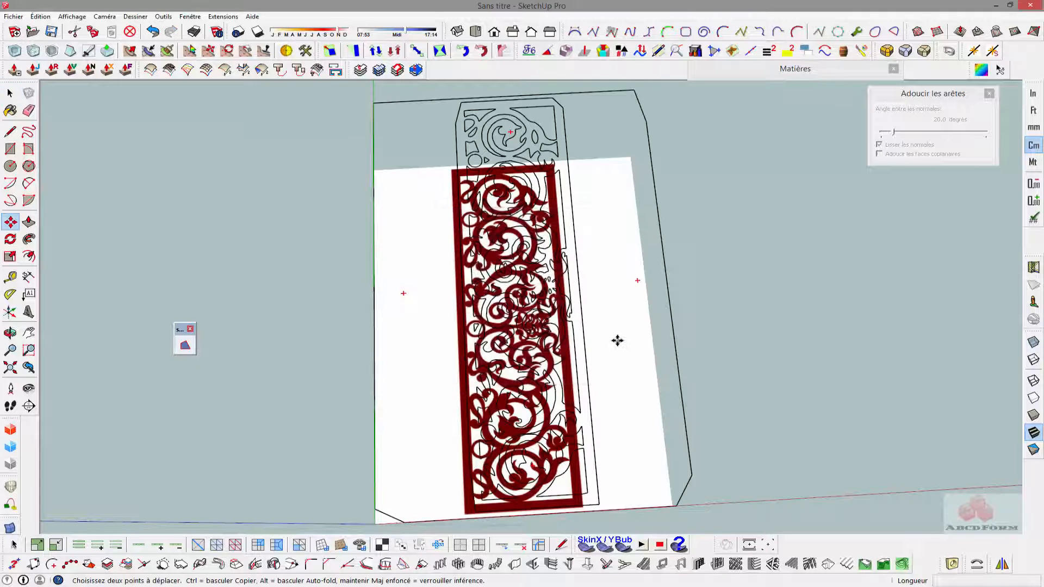
Step: Place the imported drawing beside the reference image and explode it twice into loose geometry
{"action": "left_click", "coordinate": [866, 321]}
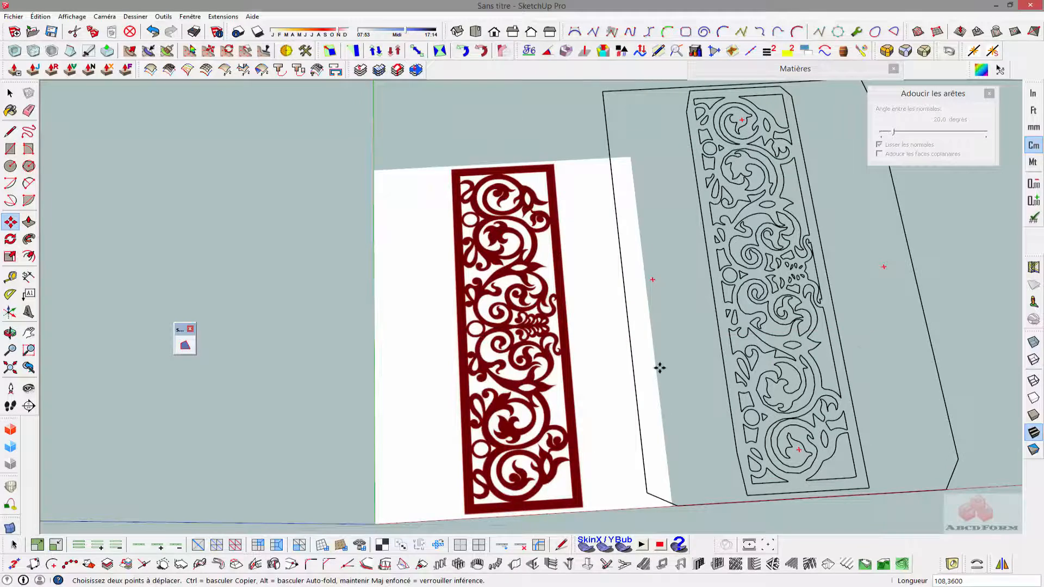
{"action": "middle_click_drag", "start_coordinate": [660, 366], "coordinate": [659, 353]}
{"action": "middle_click_drag", "start_coordinate": [785, 326], "coordinate": [677, 318]}
{"action": "left_click", "coordinate": [677, 318]}
{"action": "right_click", "coordinate": [640, 330]}
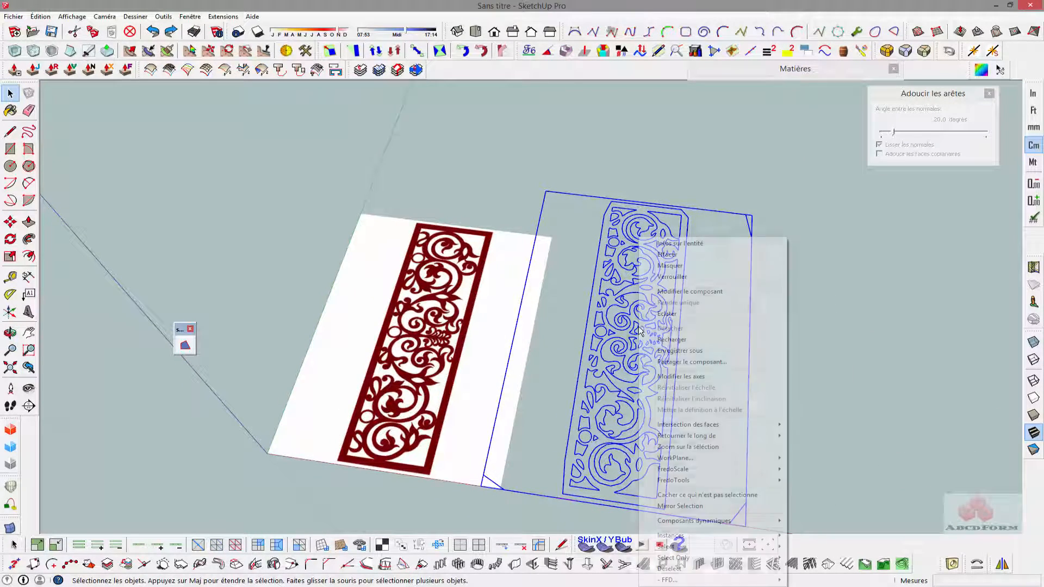
{"action": "left_click", "coordinate": [669, 314]}
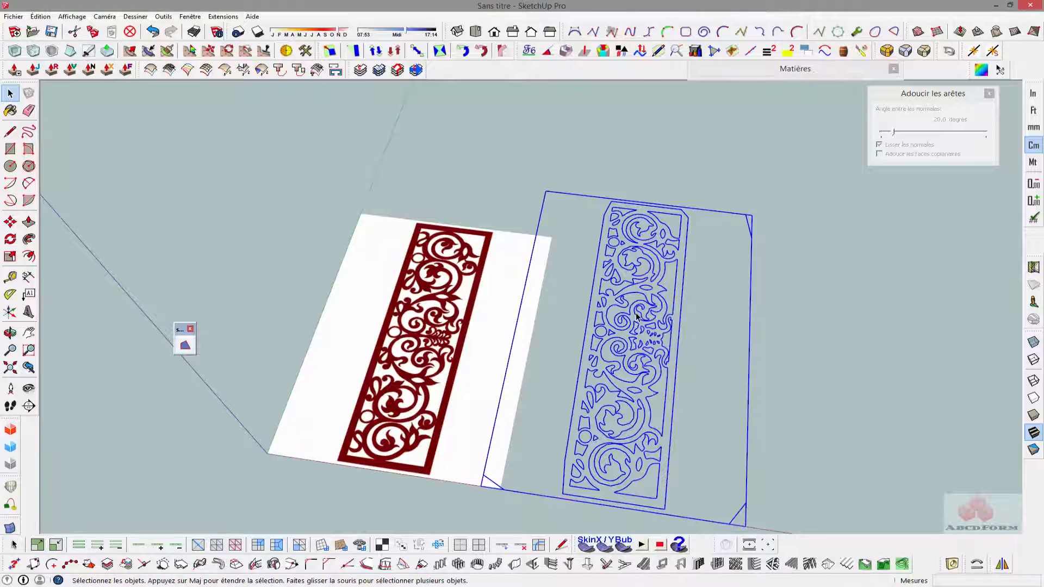
{"action": "right_click", "coordinate": [638, 317]}
{"action": "left_click", "coordinate": [668, 315]}
{"action": "left_click", "coordinate": [813, 471]}
Step: Delete the large outer border surrounding the imported ornamental pattern
{"action": "middle_click_drag", "start_coordinate": [814, 471], "coordinate": [797, 492]}
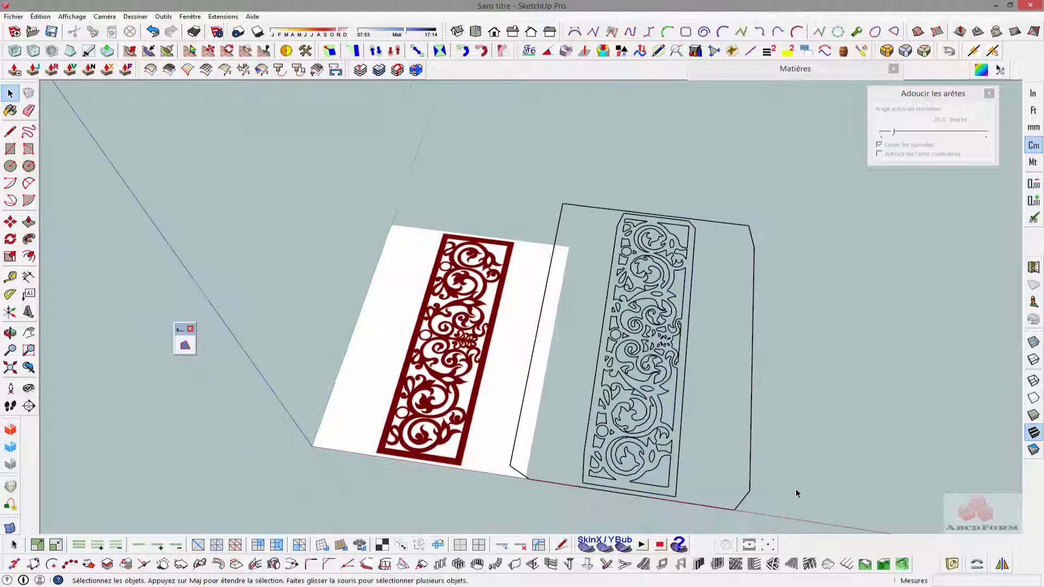
{"action": "double_click", "coordinate": [739, 447]}
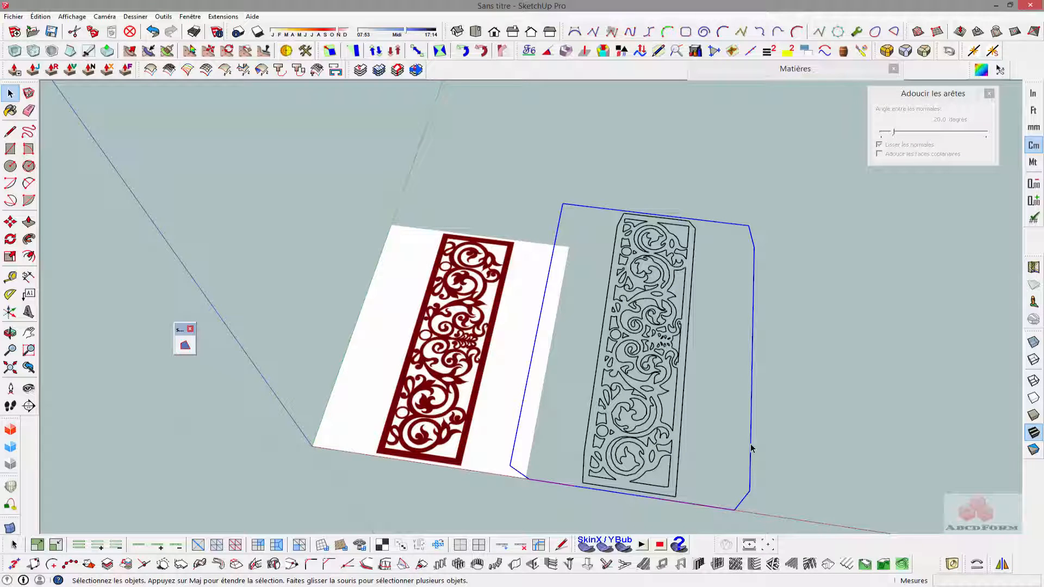
{"action": "key", "text": "Delete"}
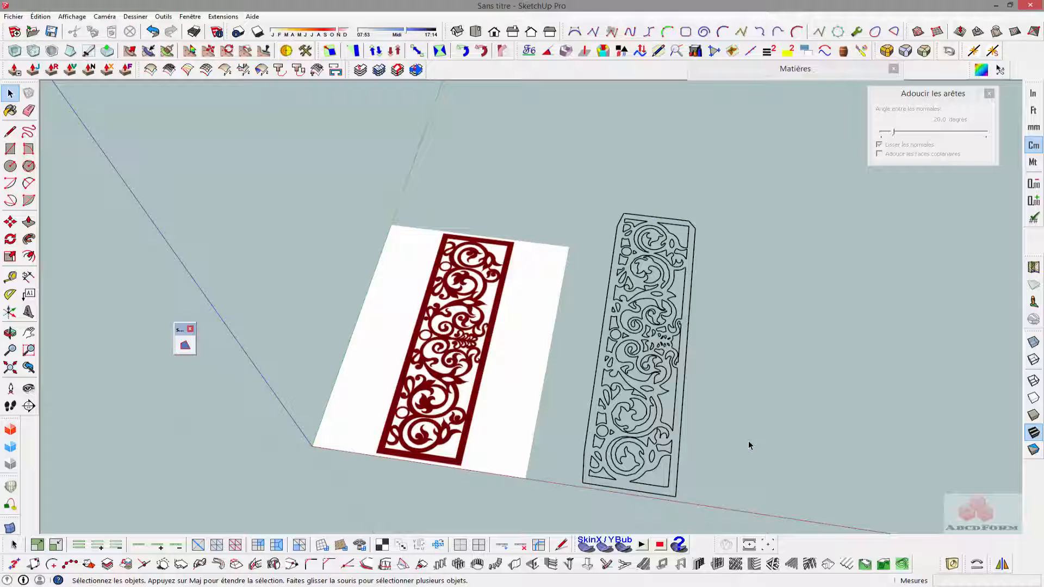
Step: Try to create the pattern's faces by drawing a rectangle over the whole ornamental panel
{"action": "middle_click_drag", "start_coordinate": [705, 422], "coordinate": [633, 389]}
{"action": "scroll", "coordinate": [633, 389], "scroll_direction": "up", "scroll_amount": 5}
{"action": "left_click", "coordinate": [617, 347]}
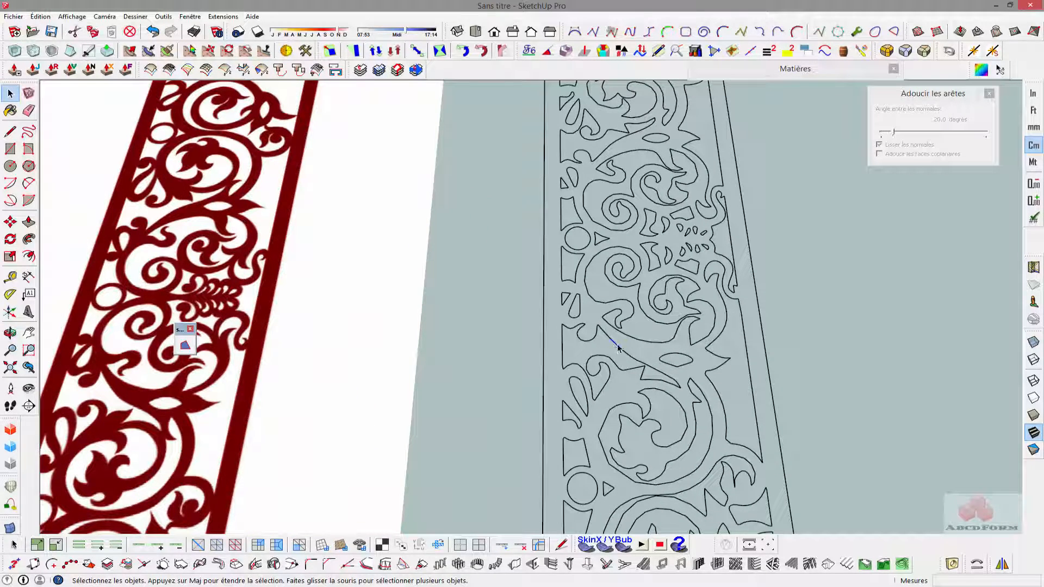
{"action": "scroll", "coordinate": [631, 361], "scroll_direction": "up", "scroll_amount": 3}
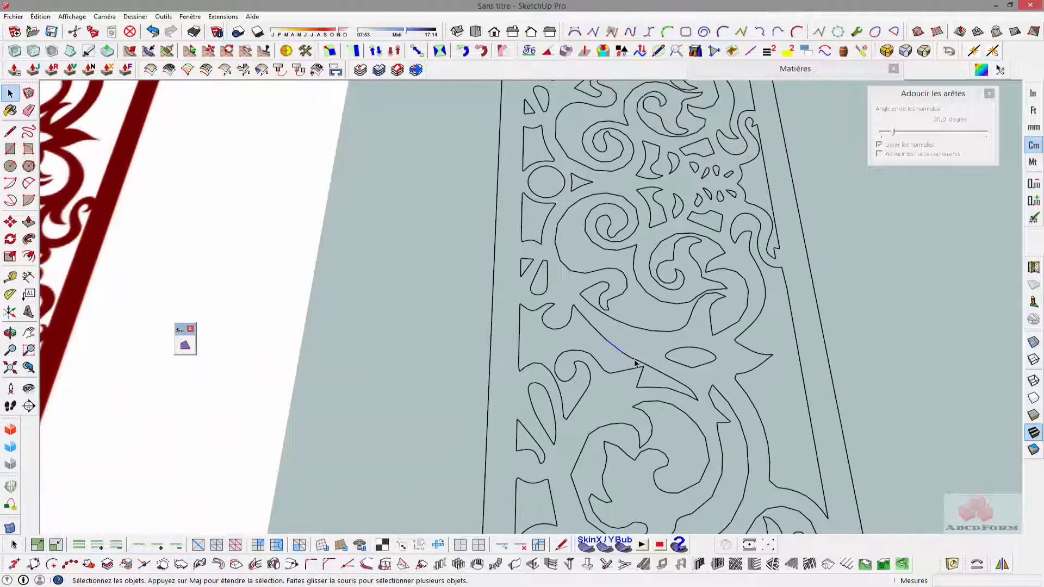
{"action": "scroll", "coordinate": [634, 365], "scroll_direction": "down", "scroll_amount": 6}
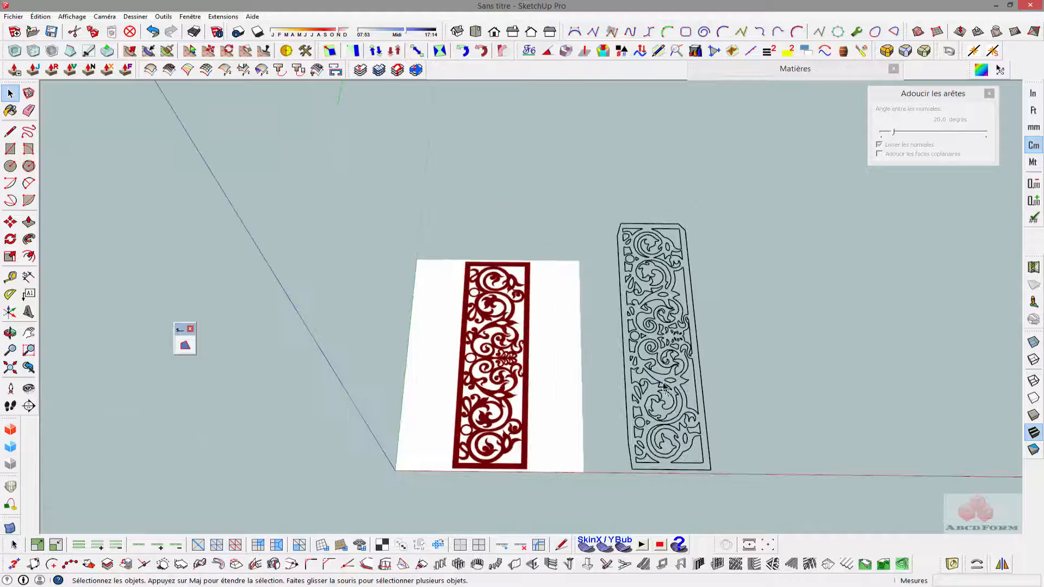
{"action": "key", "text": "r"}
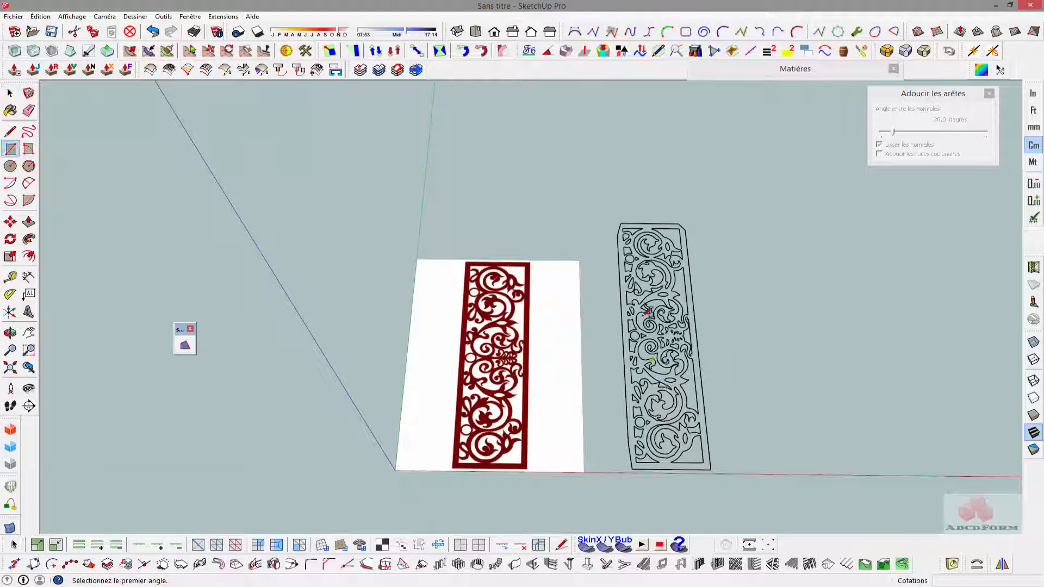
{"action": "left_click", "coordinate": [615, 223]}
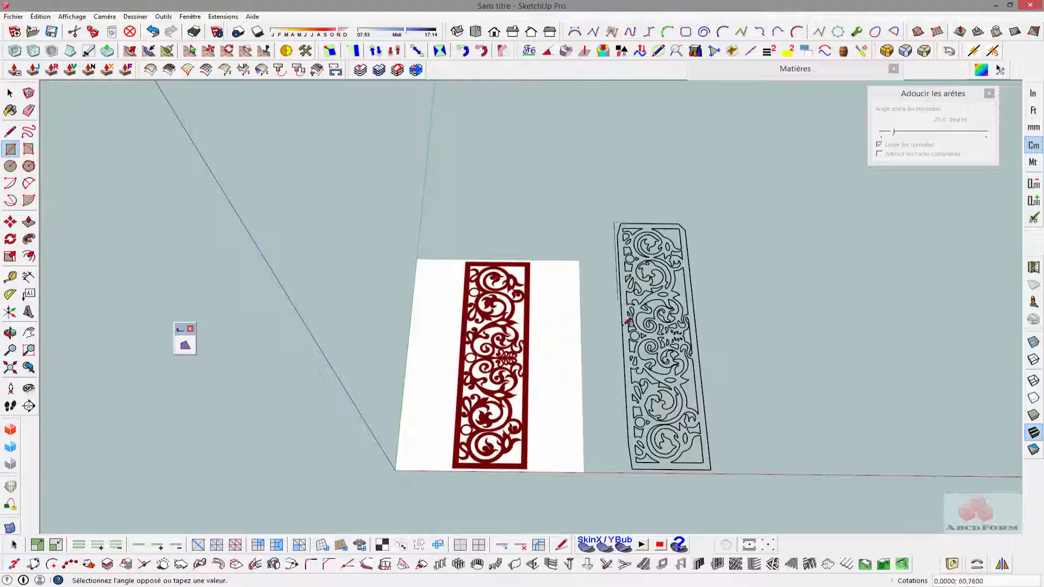
{"action": "left_click", "coordinate": [729, 459]}
{"action": "scroll", "coordinate": [741, 345], "scroll_direction": "up", "scroll_amount": 4}
{"action": "scroll", "coordinate": [723, 321], "scroll_direction": "down", "scroll_amount": 4}
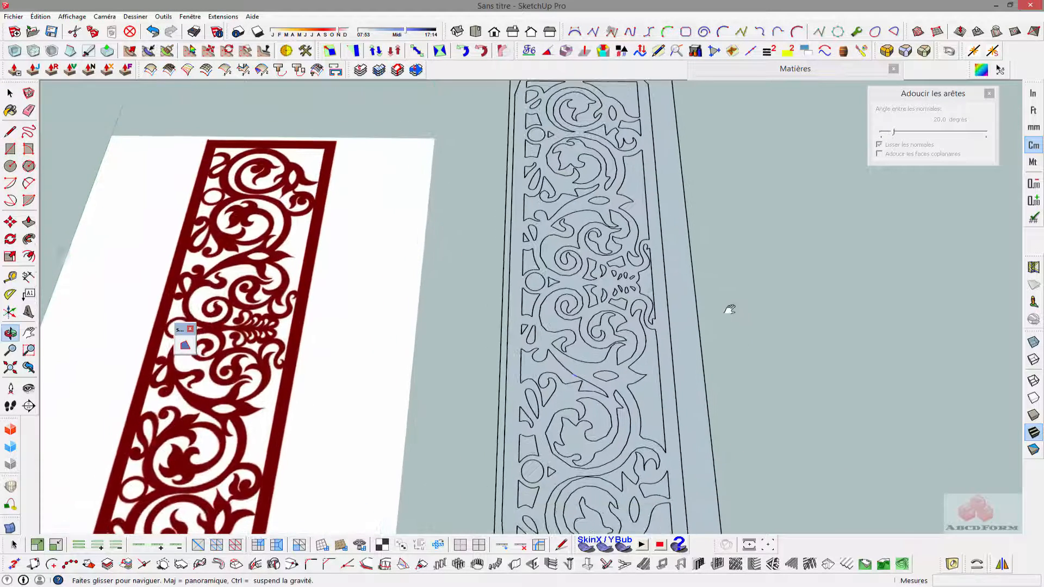
{"action": "key", "text": "space"}
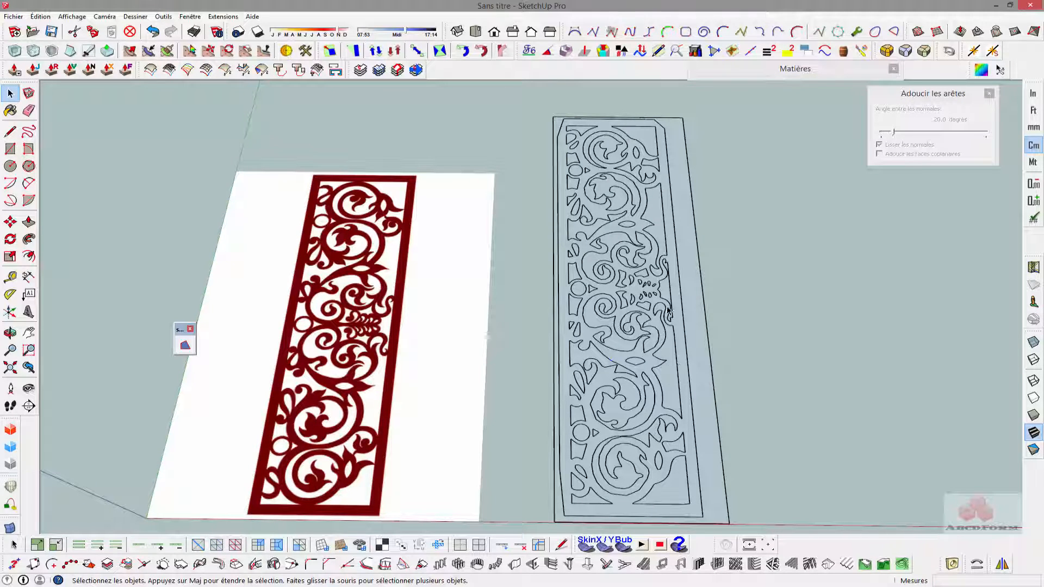
Step: Select the rectangle's face to check whether the pattern's edges divide it, then undo the rectangle
{"action": "left_click", "coordinate": [622, 366]}
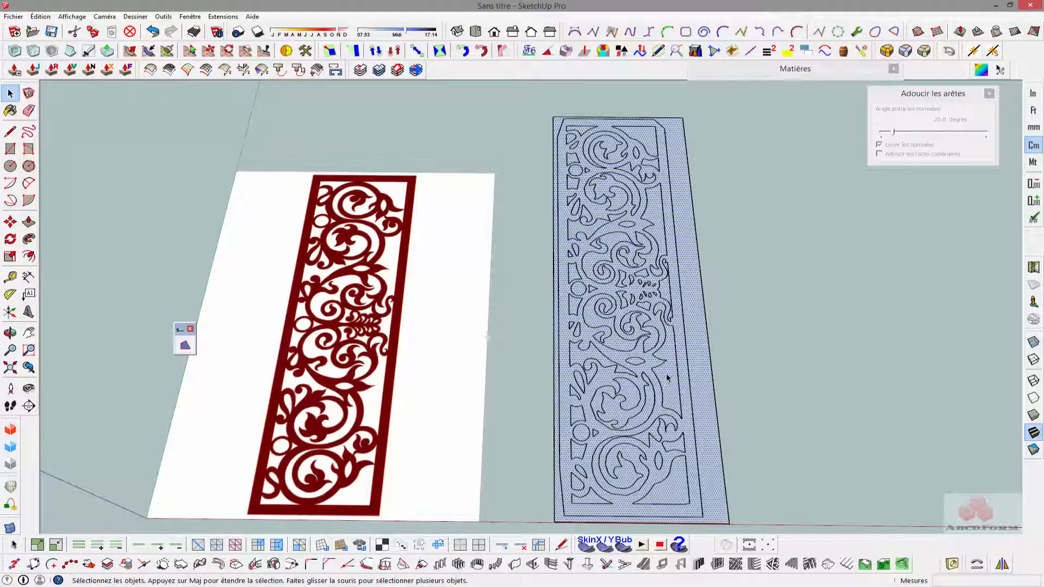
{"action": "scroll", "coordinate": [666, 391], "scroll_direction": "up", "scroll_amount": 4}
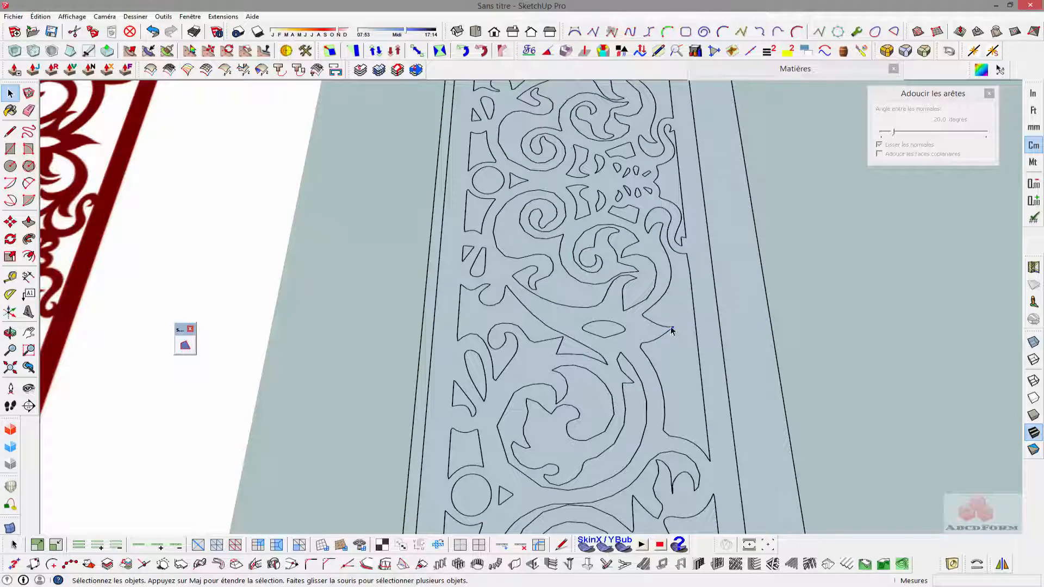
{"action": "scroll", "coordinate": [681, 351], "scroll_direction": "down", "scroll_amount": 5}
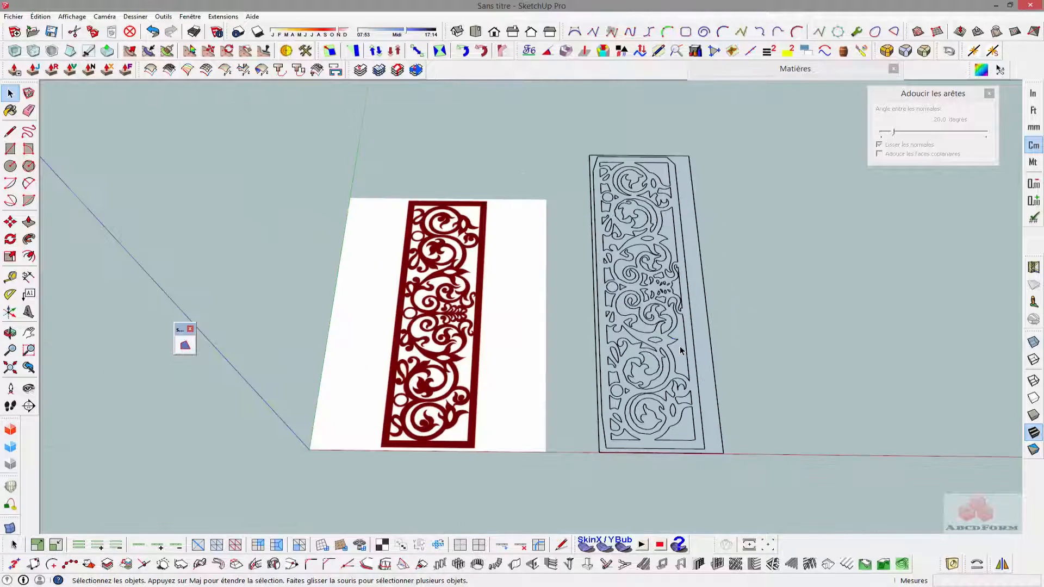
{"action": "scroll", "coordinate": [681, 351], "scroll_direction": "up", "scroll_amount": 1}
{"action": "key", "text": "ctrl+z"}
Step: Generate faces from all the panel's edges with Make Face and check two openings by selecting their faces
{"action": "scroll", "coordinate": [753, 291], "scroll_direction": "down", "scroll_amount": 1}
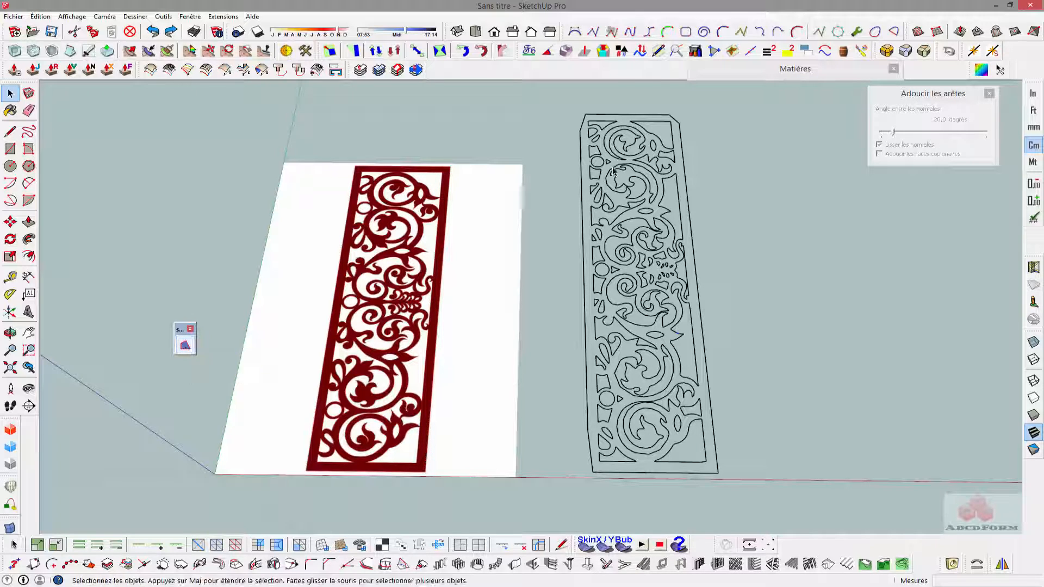
{"action": "left_click_drag", "start_coordinate": [575, 466], "coordinate": [560, 114]}
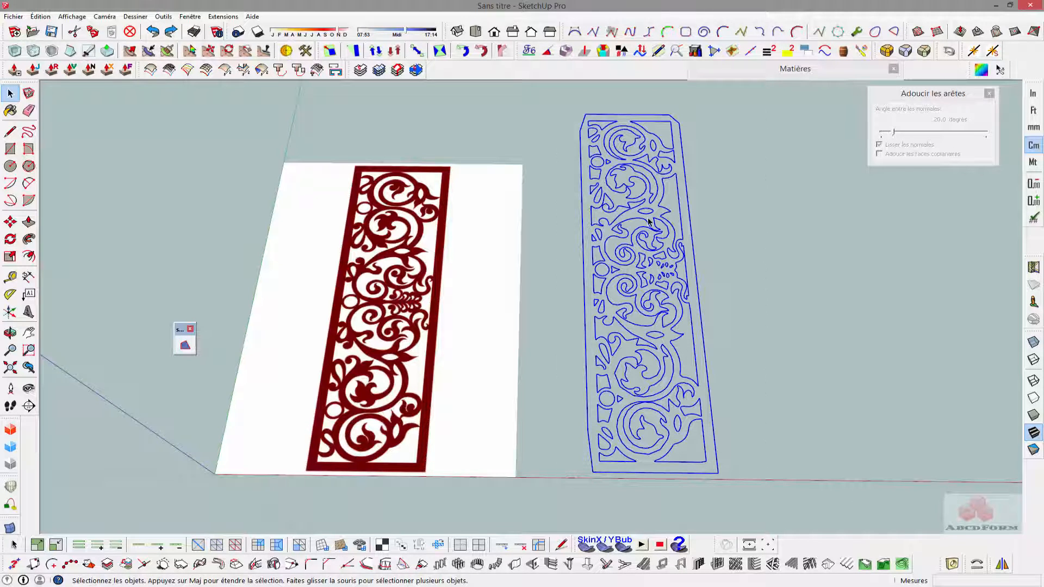
{"action": "left_click", "coordinate": [185, 348]}
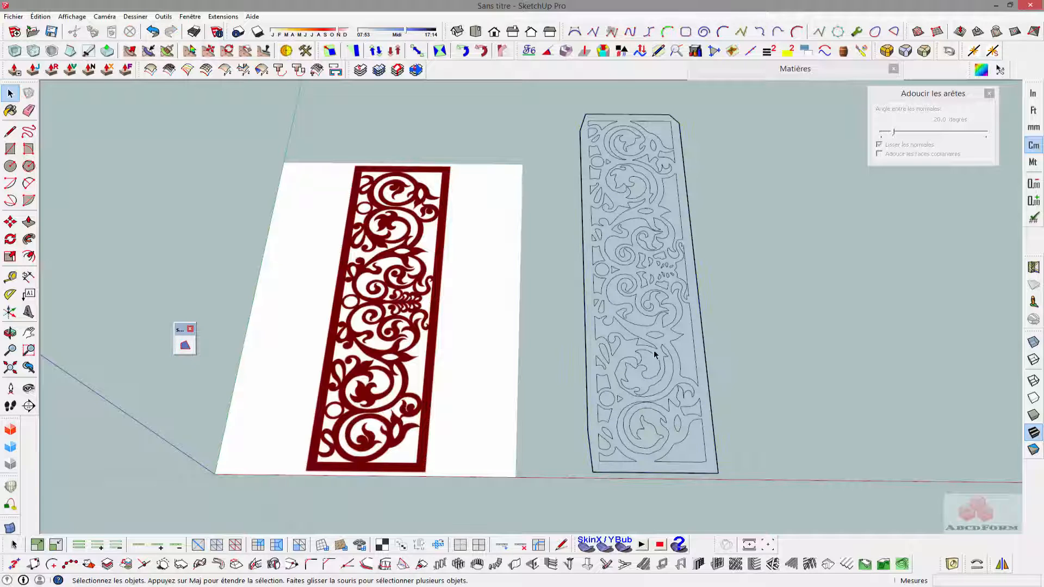
{"action": "left_click", "coordinate": [688, 353]}
{"action": "scroll", "coordinate": [710, 349], "scroll_direction": "up", "scroll_amount": 2}
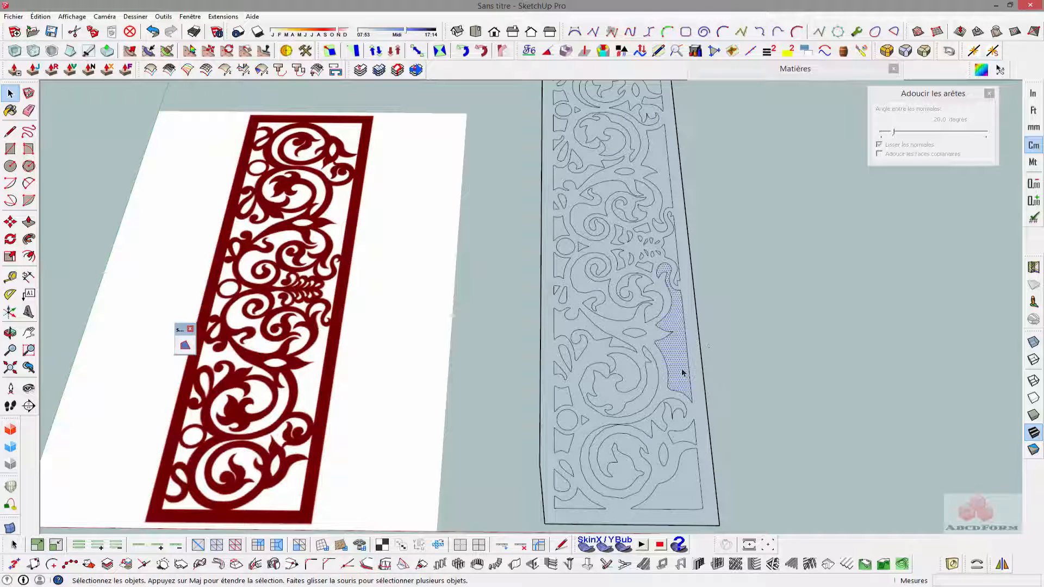
{"action": "left_click", "coordinate": [684, 481]}
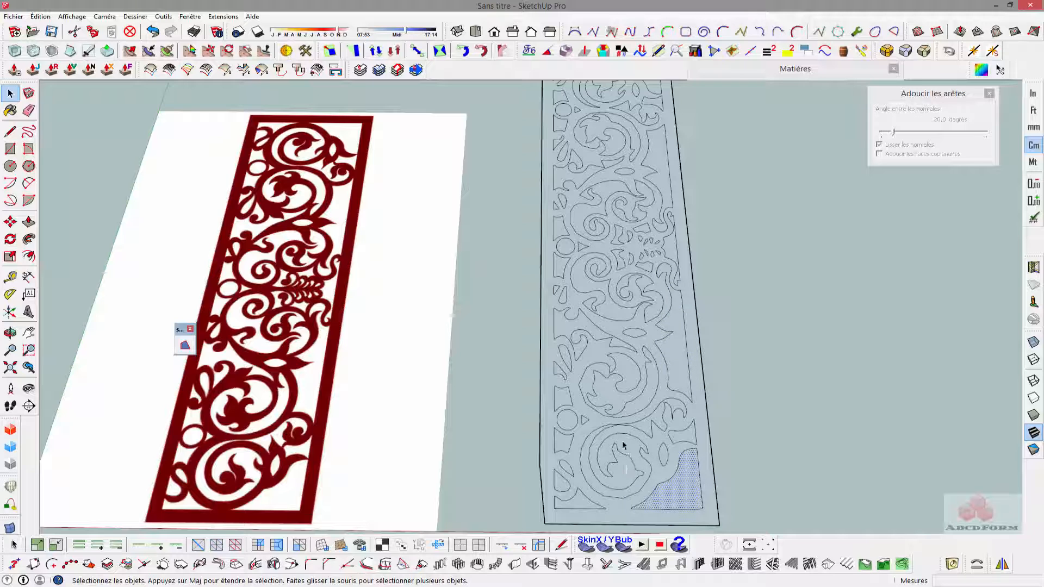
Step: Check the generated faces by selecting a central scroll opening, an opening along the border and the continuous ornamental lattice face
{"action": "scroll", "coordinate": [623, 446], "scroll_direction": "down", "scroll_amount": 2}
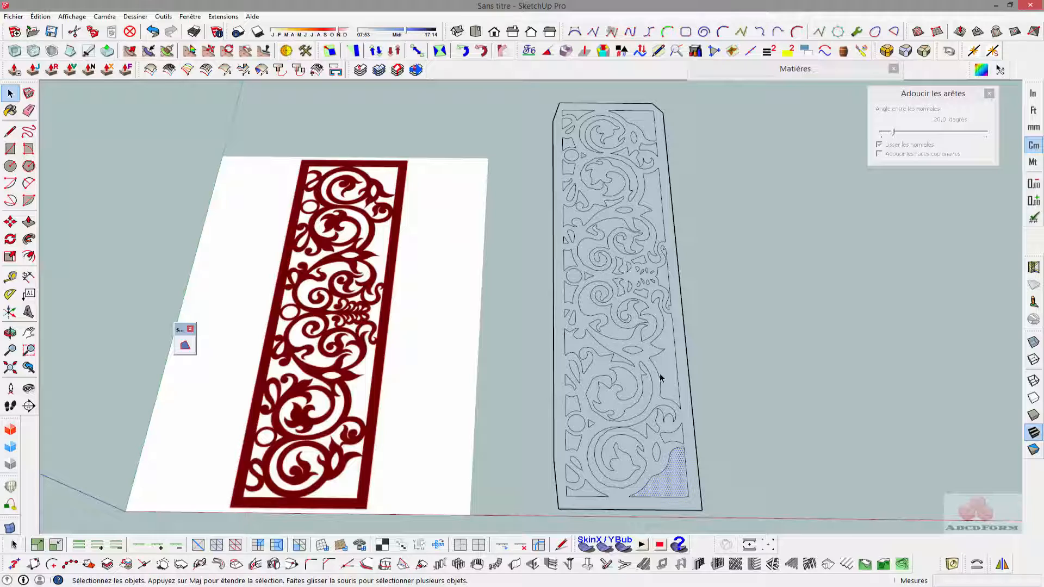
{"action": "middle_click_drag", "start_coordinate": [601, 401], "coordinate": [570, 275]}
{"action": "left_click", "coordinate": [575, 245]}
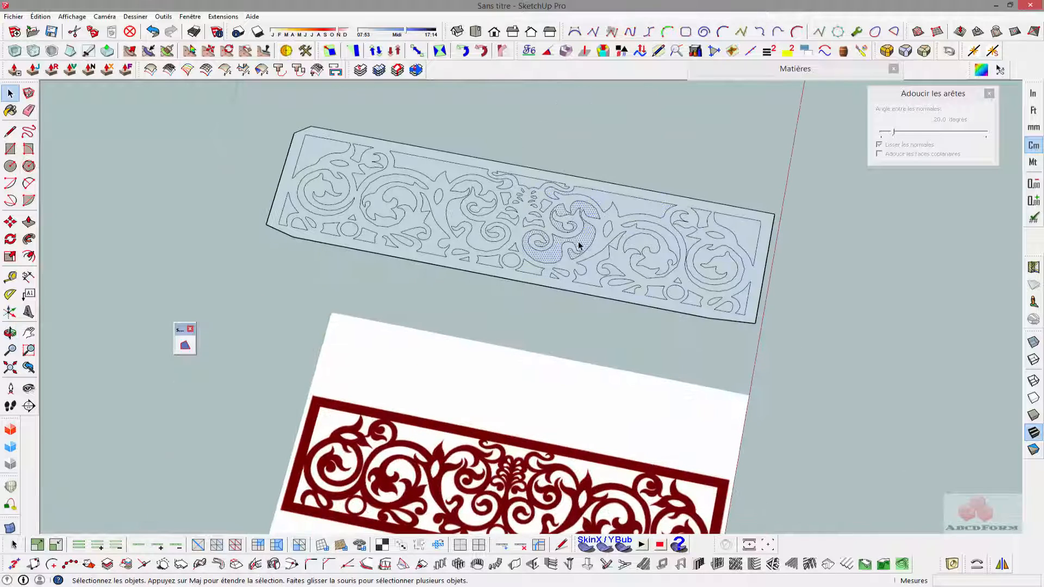
{"action": "middle_click_drag", "start_coordinate": [461, 268], "coordinate": [478, 264]}
{"action": "left_click", "coordinate": [388, 201]}
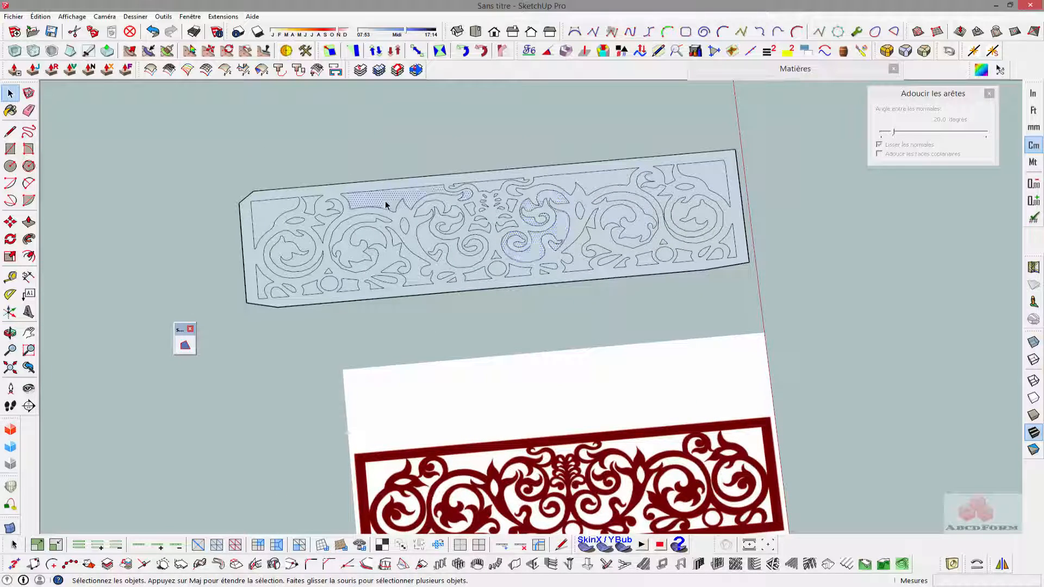
{"action": "left_click", "coordinate": [349, 215]}
{"action": "left_click", "coordinate": [352, 216]}
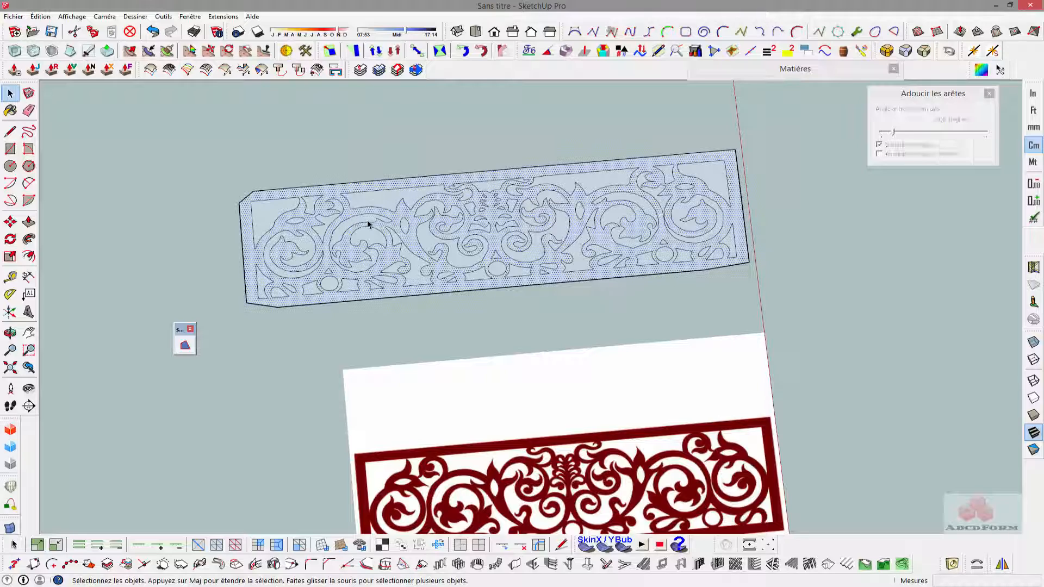
Step: Try extruding the ornamental lattice face by about 12.5 with Push/Pull, inspect the relief, and undo the extrusion
{"action": "middle_click_drag", "start_coordinate": [368, 226], "coordinate": [371, 225]}
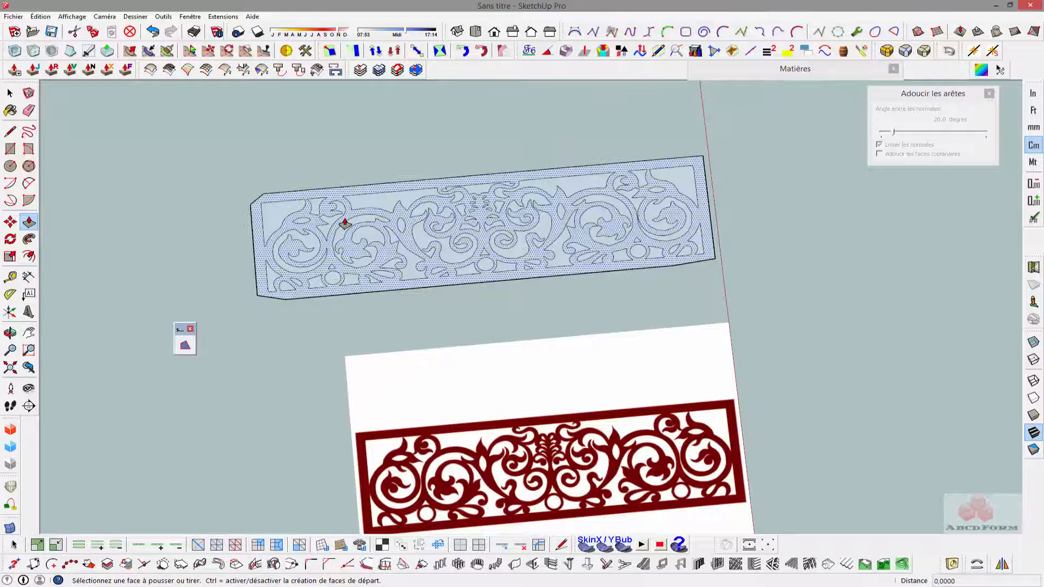
{"action": "left_click", "coordinate": [347, 219]}
{"action": "left_click", "coordinate": [348, 205]}
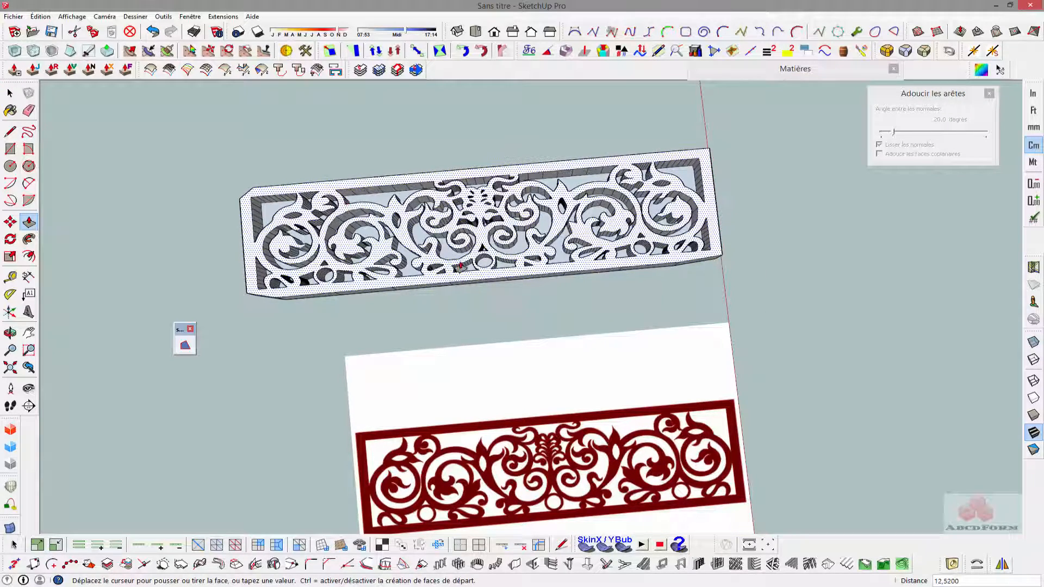
{"action": "middle_click_drag", "start_coordinate": [427, 263], "coordinate": [486, 361]}
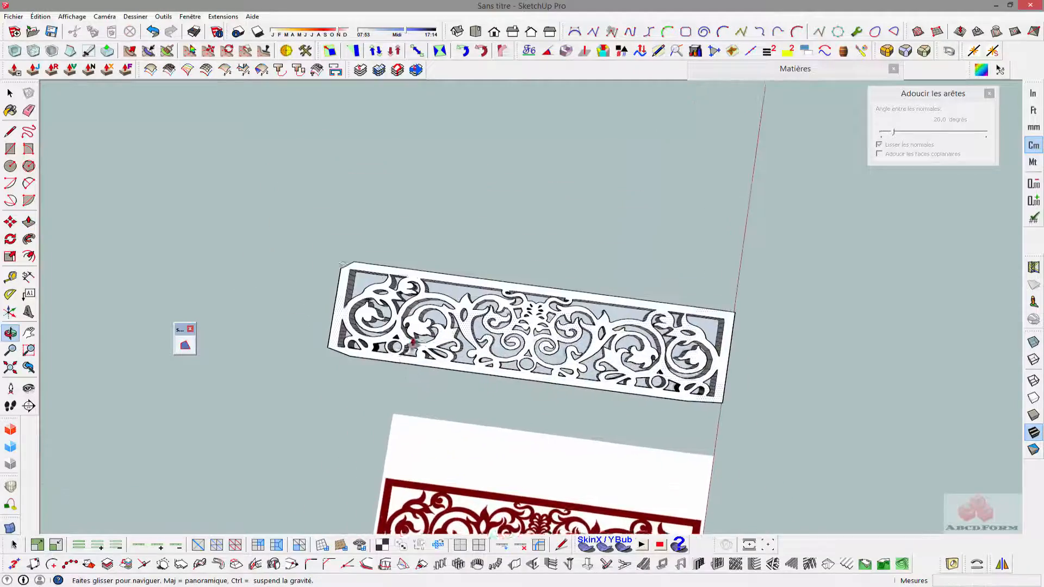
{"action": "scroll", "coordinate": [495, 340], "scroll_direction": "up", "scroll_amount": 3}
{"action": "middle_click_drag", "start_coordinate": [419, 333], "coordinate": [429, 337]}
{"action": "key", "text": "space"}
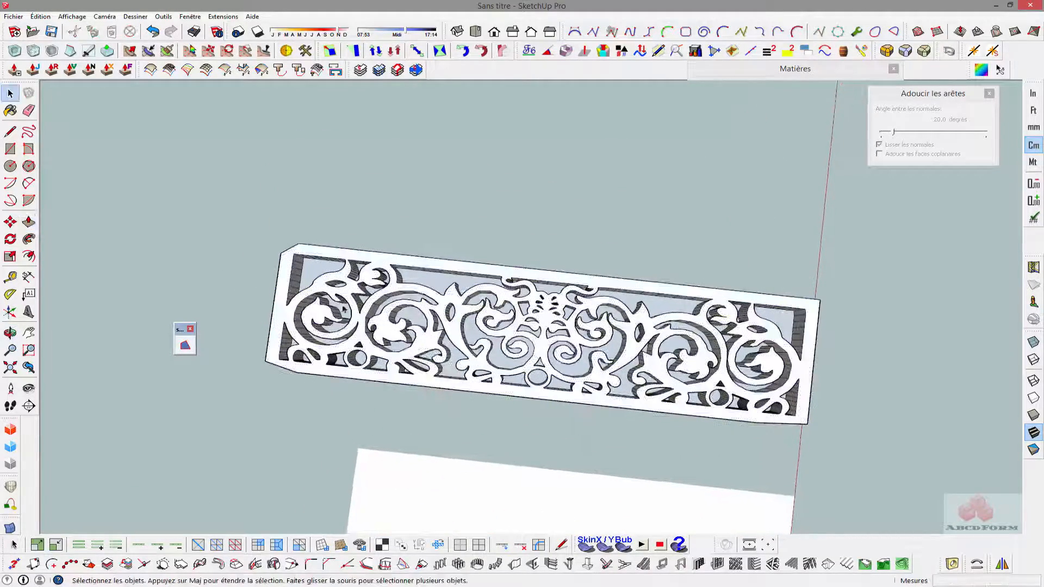
{"action": "middle_click_drag", "start_coordinate": [678, 350], "coordinate": [597, 331]}
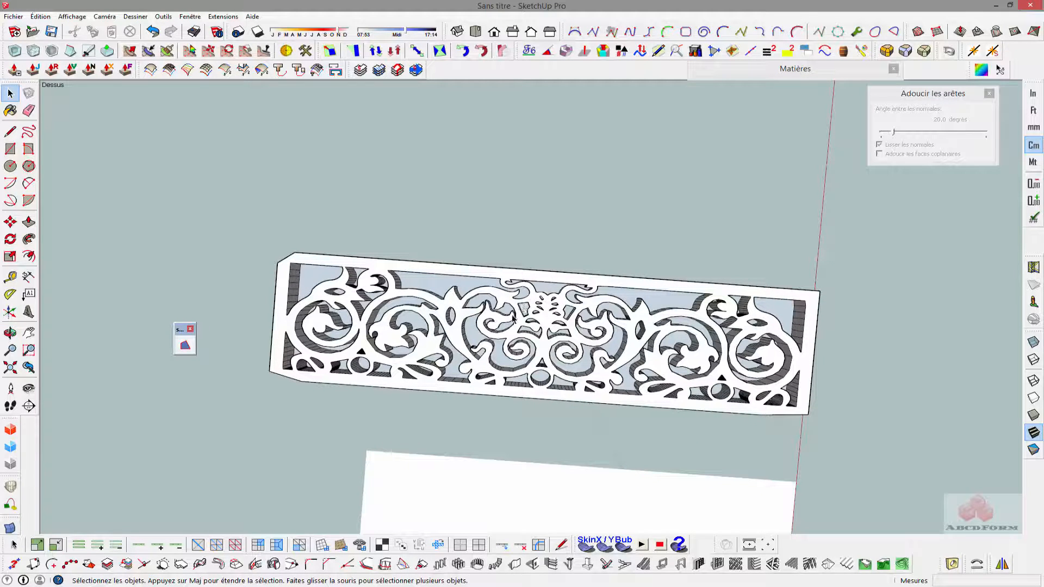
{"action": "key", "text": "ctrl+z"}
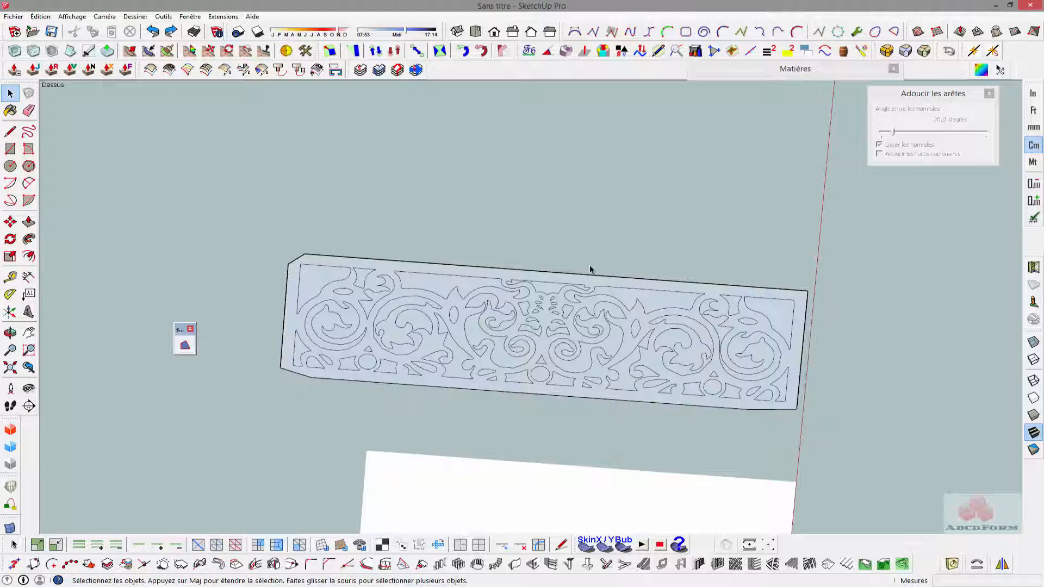
Step: Try pushing only the corner opening's face to a distance of -6.25 with Push/Pull, and undo it
{"action": "left_click", "coordinate": [766, 317]}
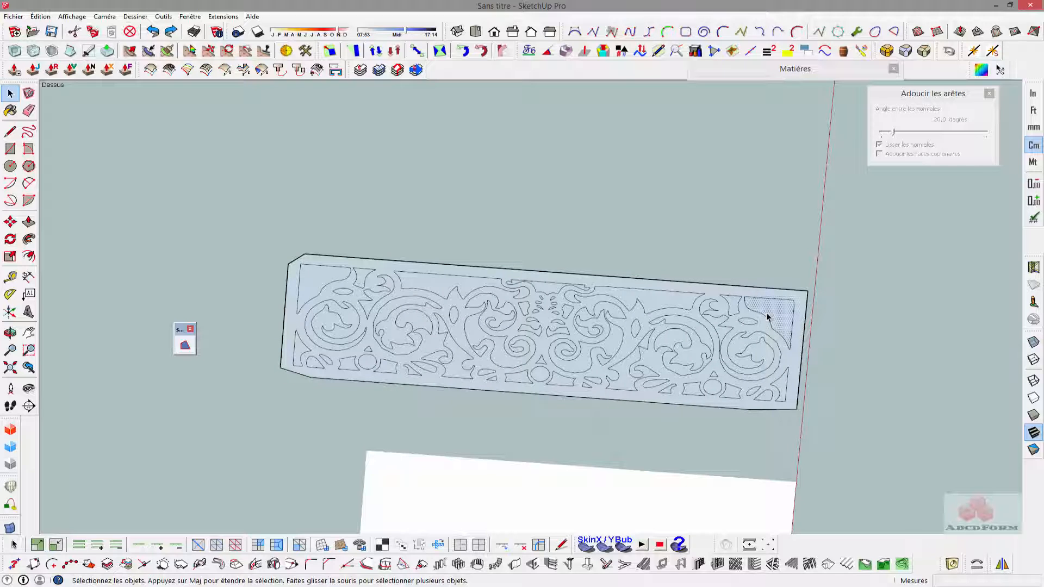
{"action": "key", "text": "p"}
{"action": "left_click", "coordinate": [774, 313]}
{"action": "left_click", "coordinate": [781, 306]}
{"action": "middle_click_drag", "start_coordinate": [841, 284], "coordinate": [811, 275]}
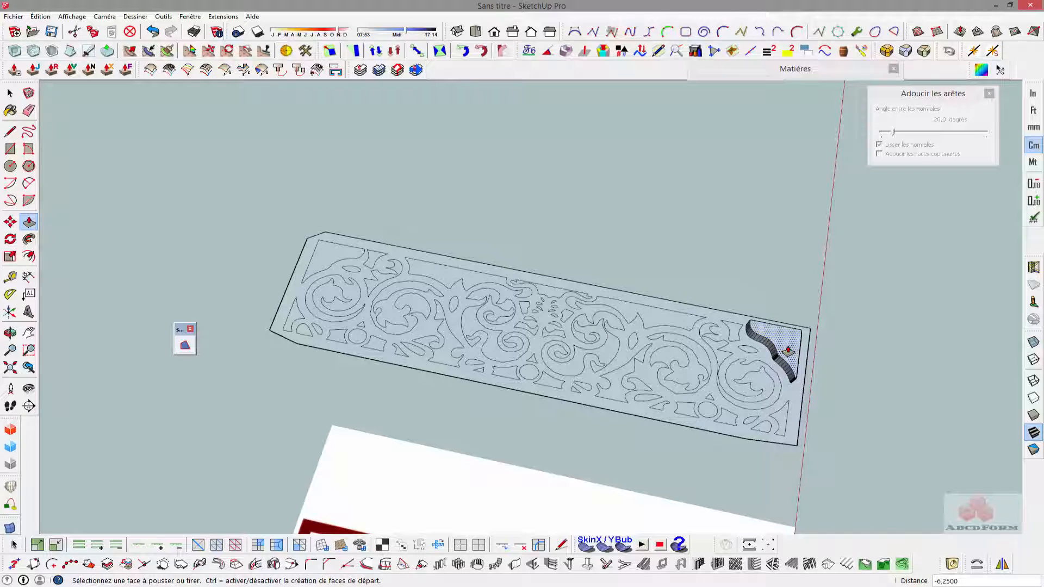
{"action": "key", "text": "space"}
{"action": "middle_click_drag", "start_coordinate": [700, 239], "coordinate": [544, 261]}
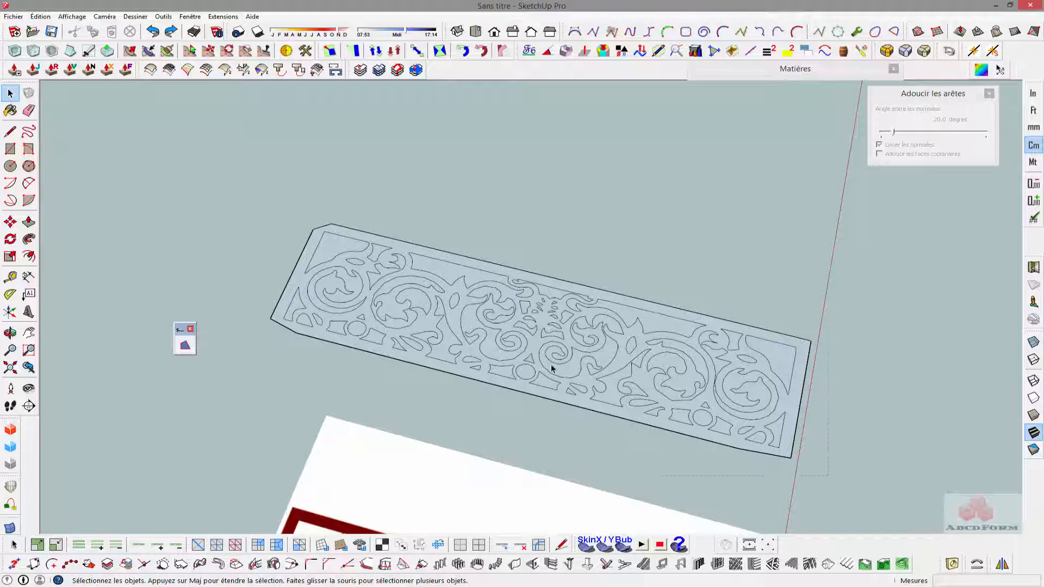
Step: Select the whole ornamental panel without the reference image and scale it uniformly by about 1.23 from its far corner
{"action": "key", "text": "ctrl+a"}
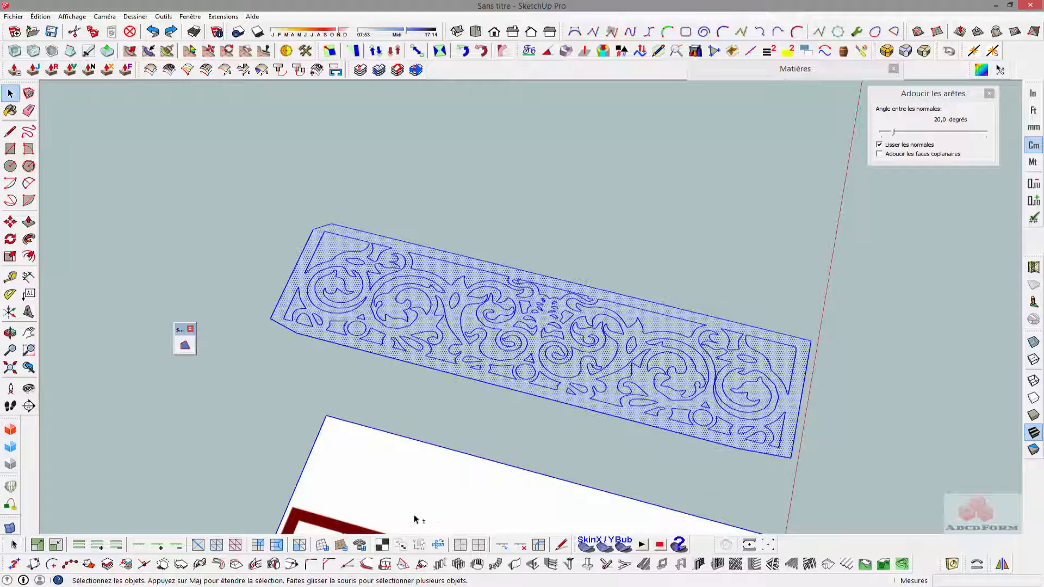
{"action": "left_click", "coordinate": [404, 502], "text": "shift"}
{"action": "key", "text": "s"}
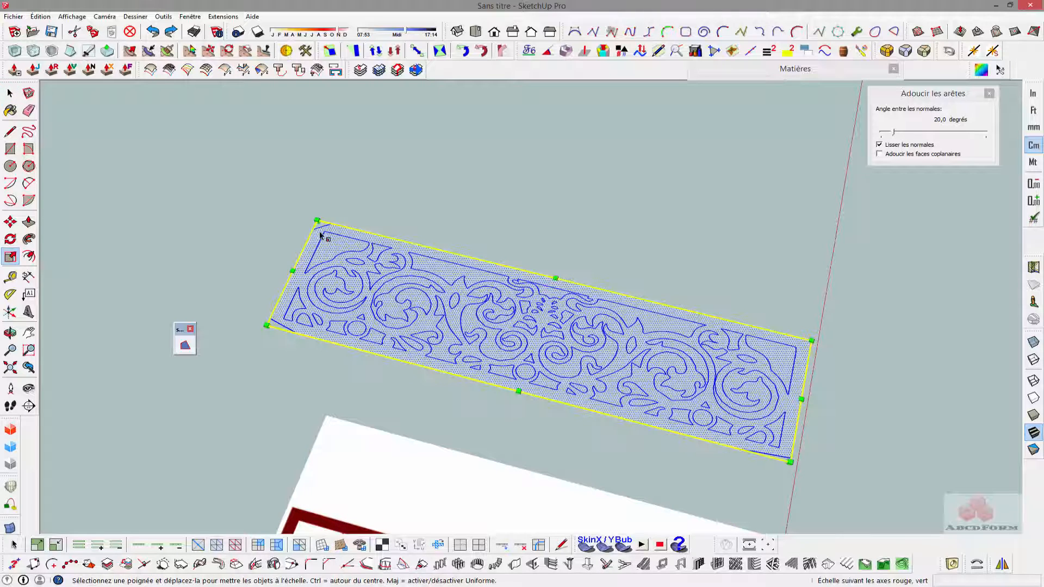
{"action": "left_click_drag", "start_coordinate": [317, 221], "coordinate": [215, 201]}
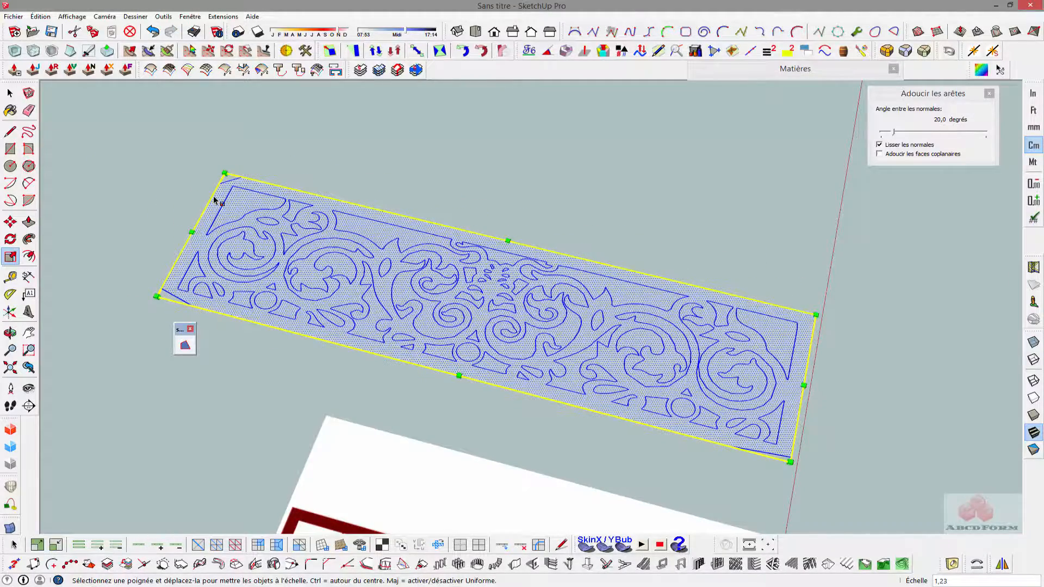